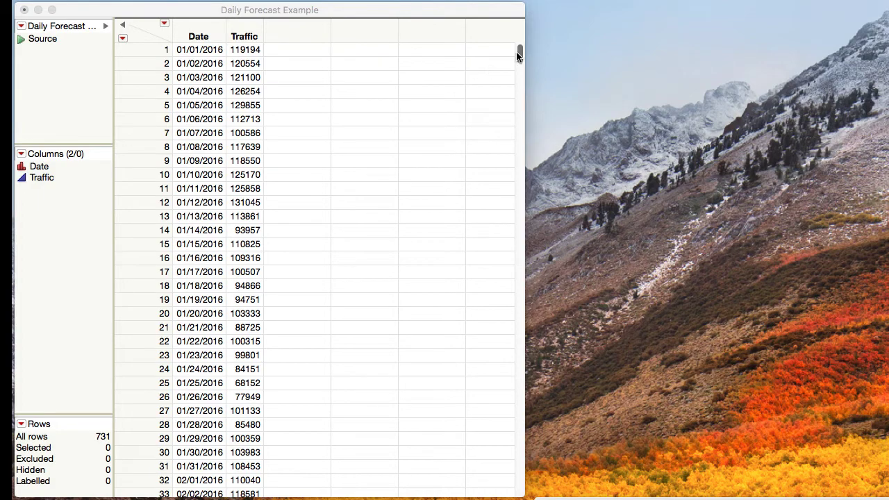
# Examine the Date and Traffic entries at the end of the table, around November and December 2017
pyautogui.moveTo(518, 56); pyautogui.dragTo(518, 487)
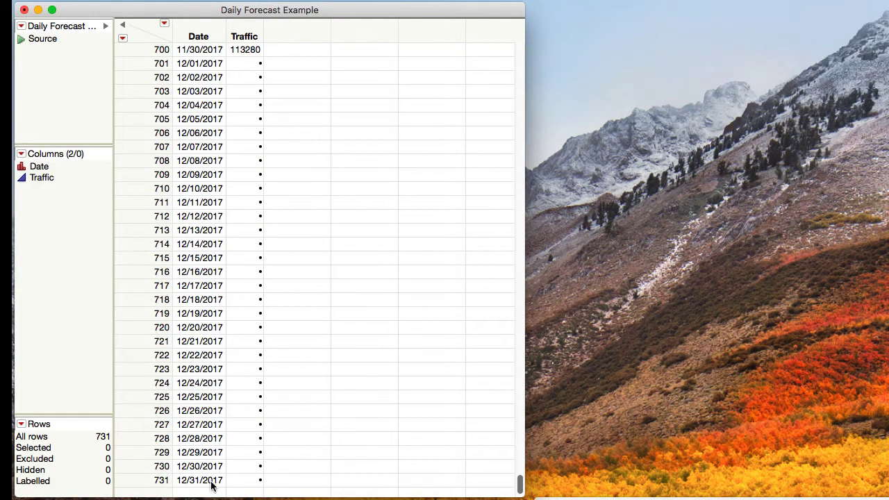
pyautogui.scroll(1, 241, 86)
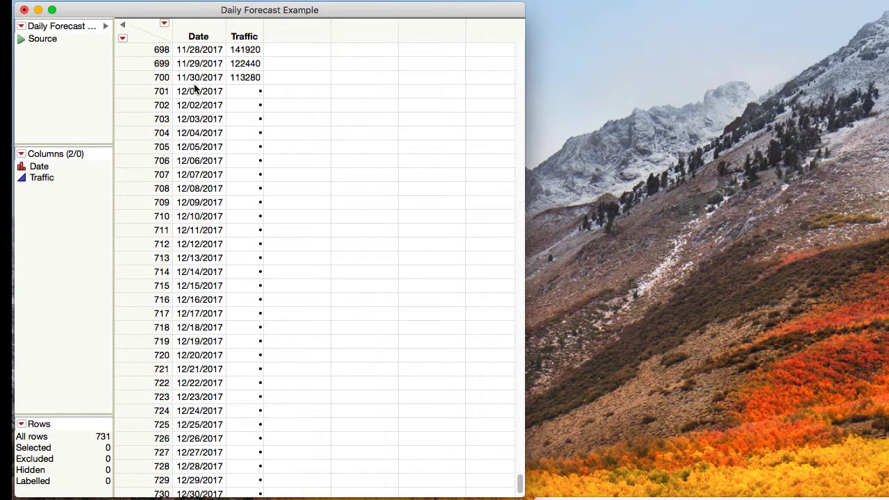
pyautogui.scroll(-2, 205, 306)
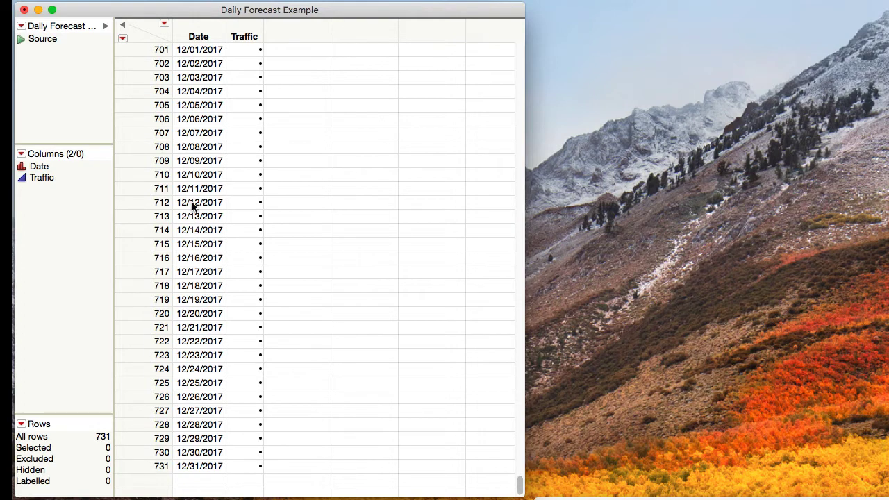
pyautogui.scroll(2, 193, 205)
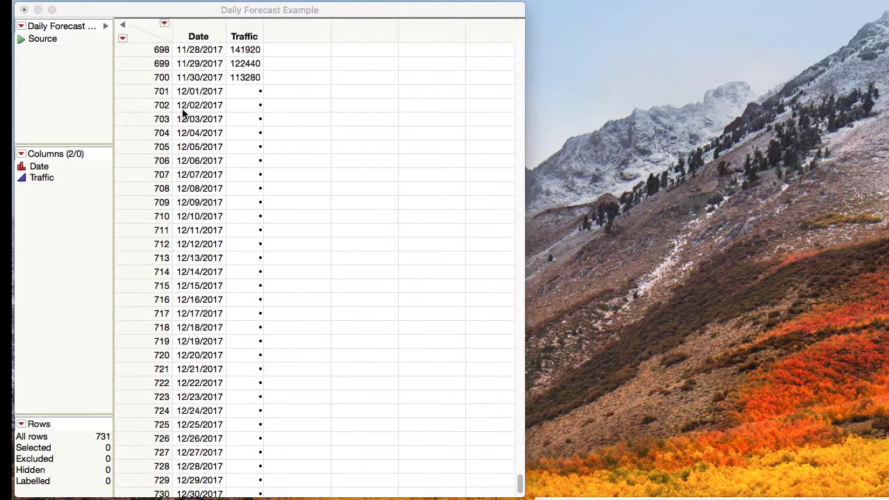
pyautogui.scroll(10, 272, 87)
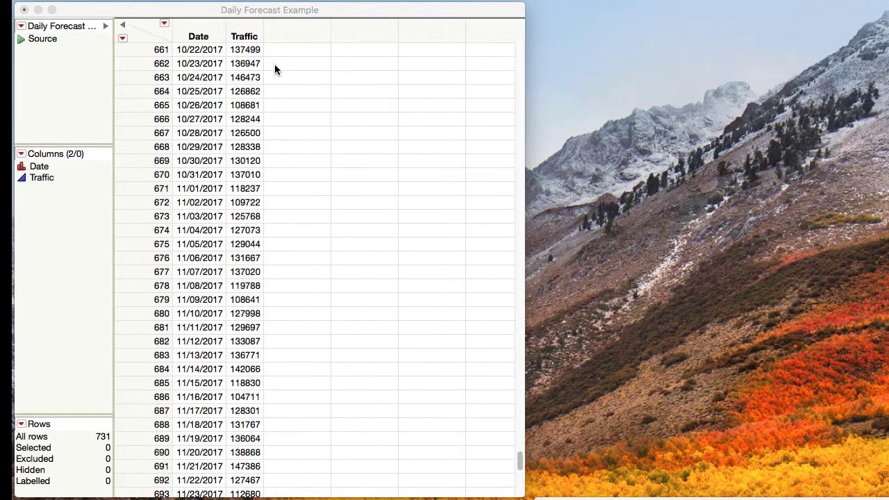
pyautogui.moveTo(520, 460); pyautogui.dragTo(332, 21)
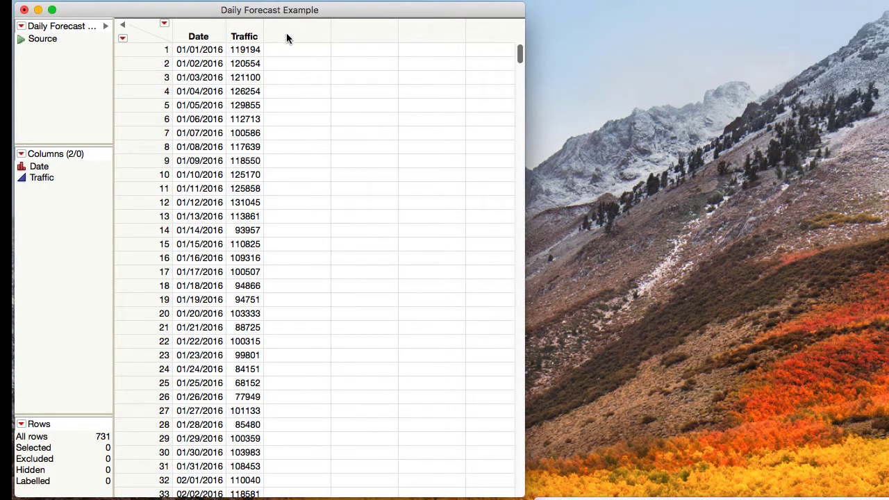
# Add a new numeric, continuous column named t_day after Traffic and give it a Formula property
pyautogui.rightClick(286, 37)
pyautogui.click(311, 42)
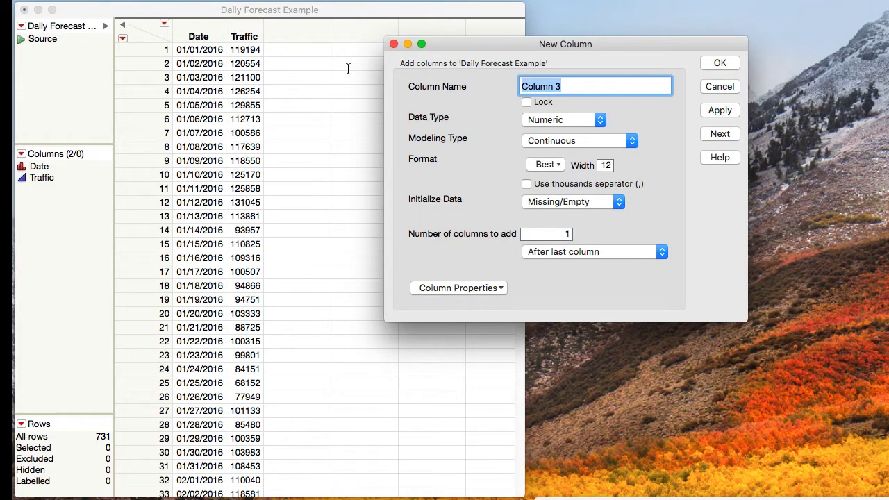
pyautogui.write('t_day')
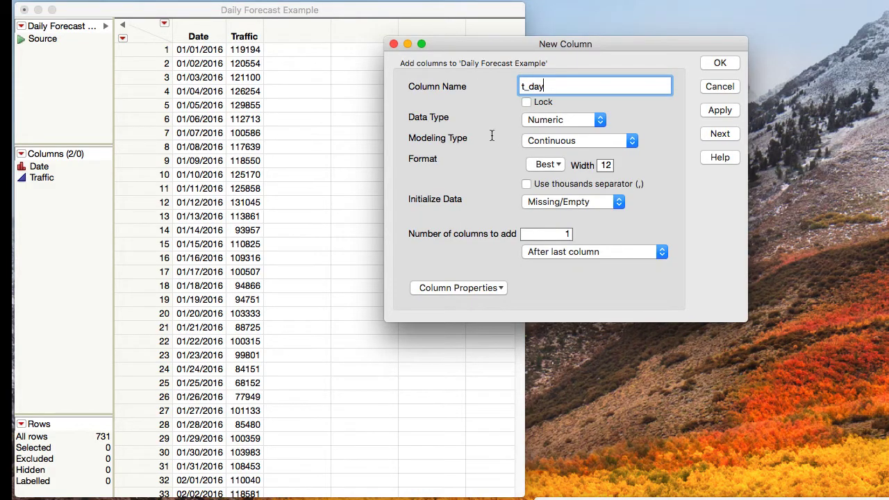
pyautogui.click(448, 289)
pyautogui.click(439, 310)
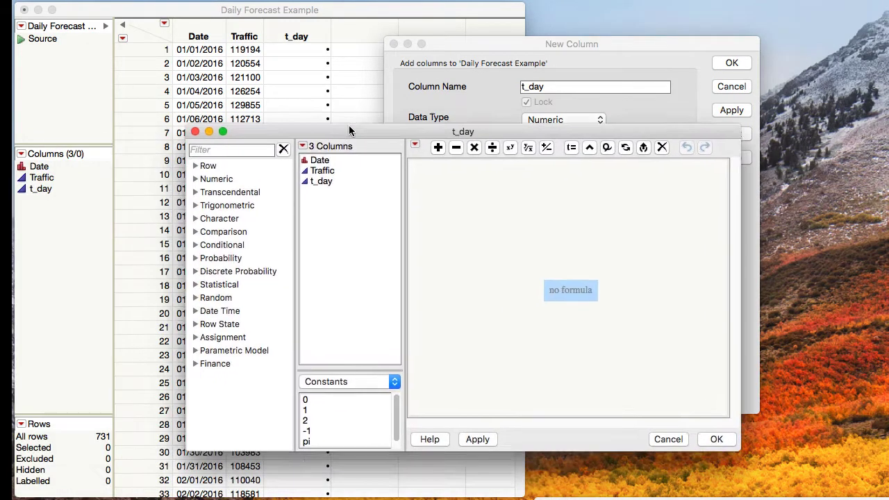
# Browse the Date Time functions available in the formula editor for t_day
pyautogui.moveTo(349, 125); pyautogui.dragTo(493, 25)
pyautogui.click(373, 208)
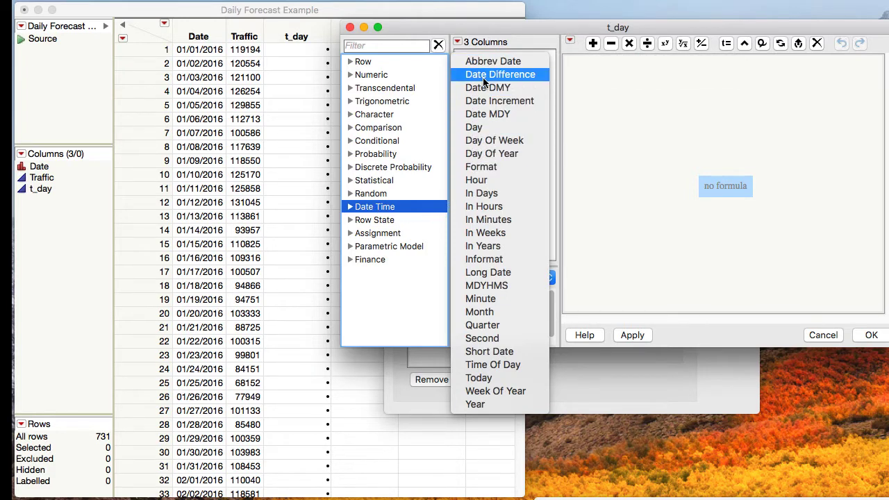
pyautogui.moveTo(485, 82)
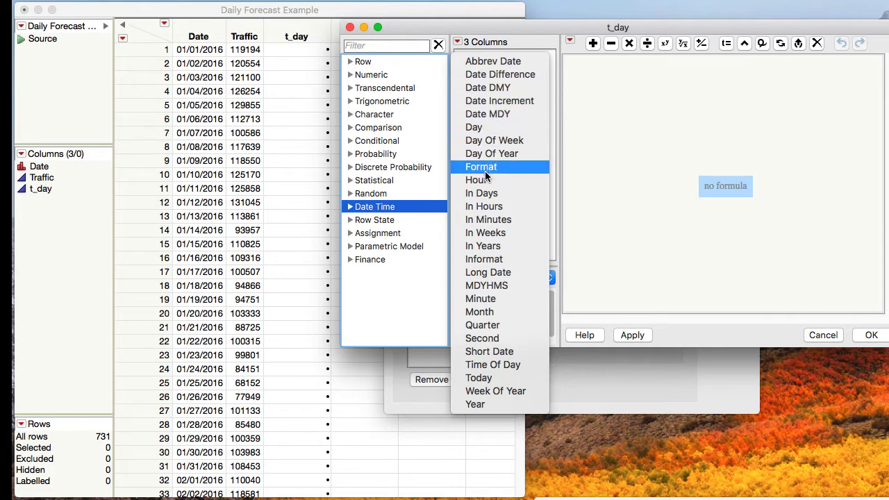
pyautogui.moveTo(481, 306)
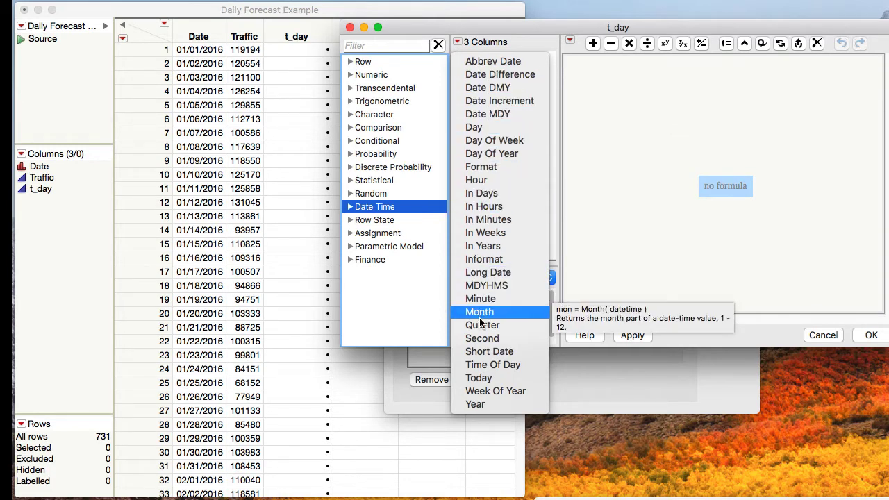
pyautogui.moveTo(483, 323)
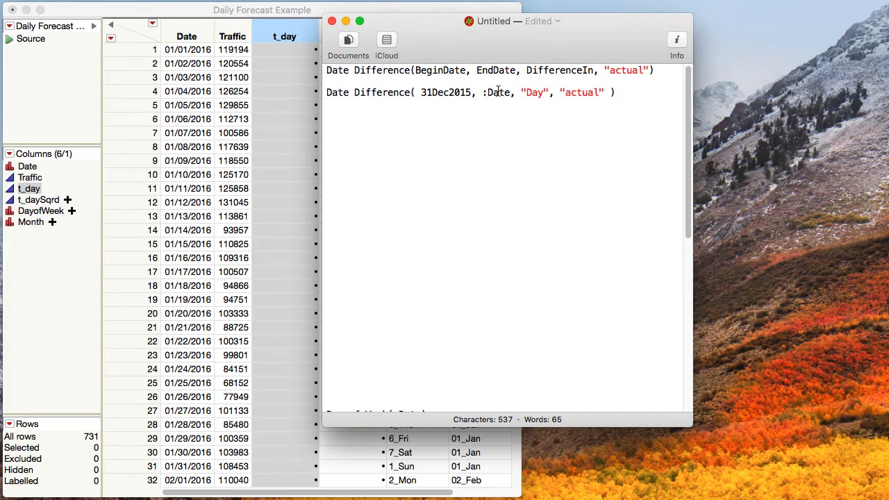
# Copy Date Difference( 31Dec2015, :Date, "Day", "actual" ) from the text note and set it as the formula of the t_day column
pyautogui.moveTo(617, 92); pyautogui.dragTo(325, 88)
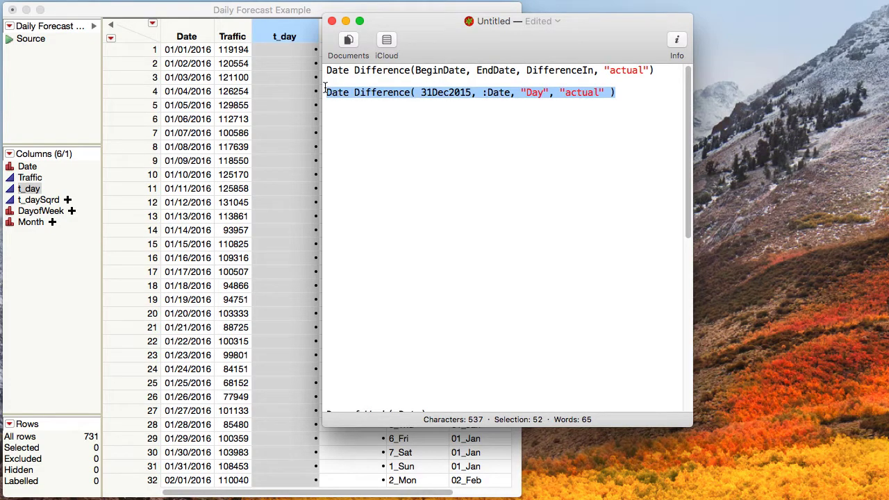
pyautogui.click(271, 89)
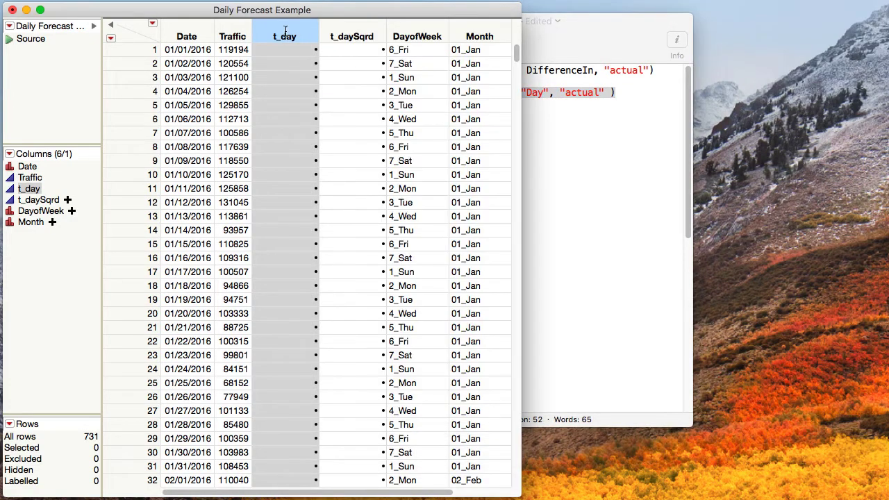
pyautogui.rightClick(286, 36)
pyautogui.click(319, 78)
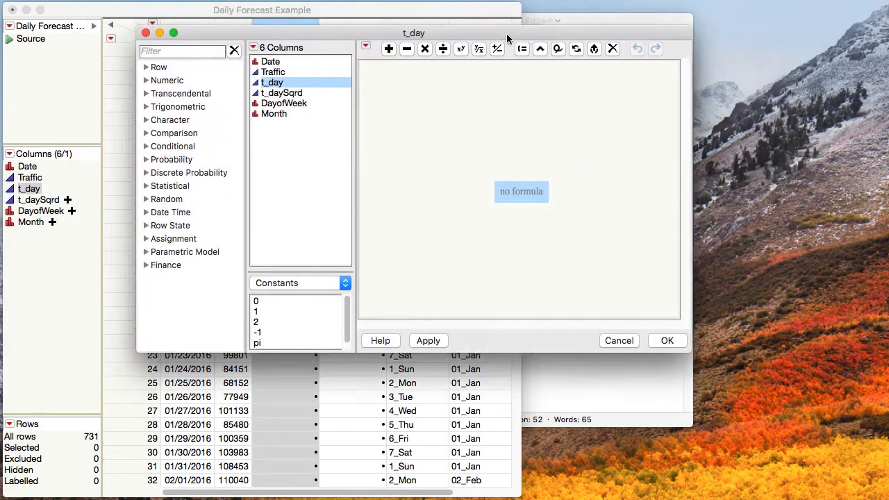
pyautogui.moveTo(507, 34); pyautogui.dragTo(481, 60)
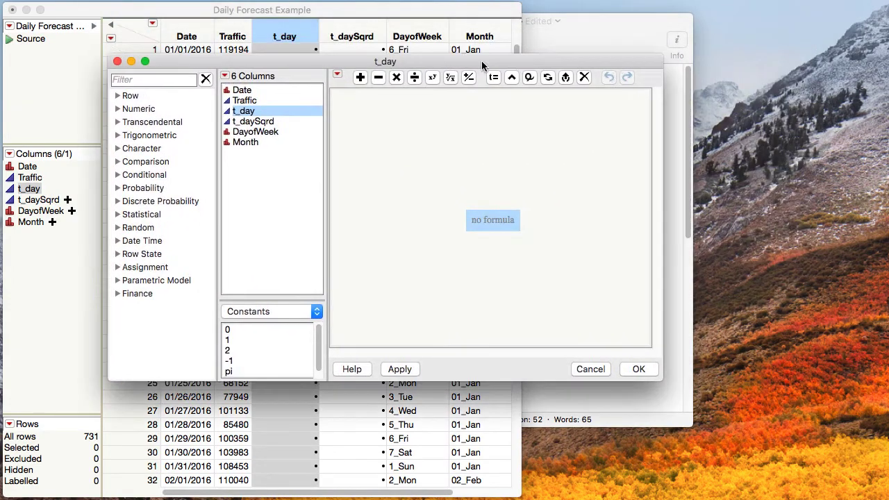
pyautogui.doubleClick(484, 221)
pyautogui.press('super+v')
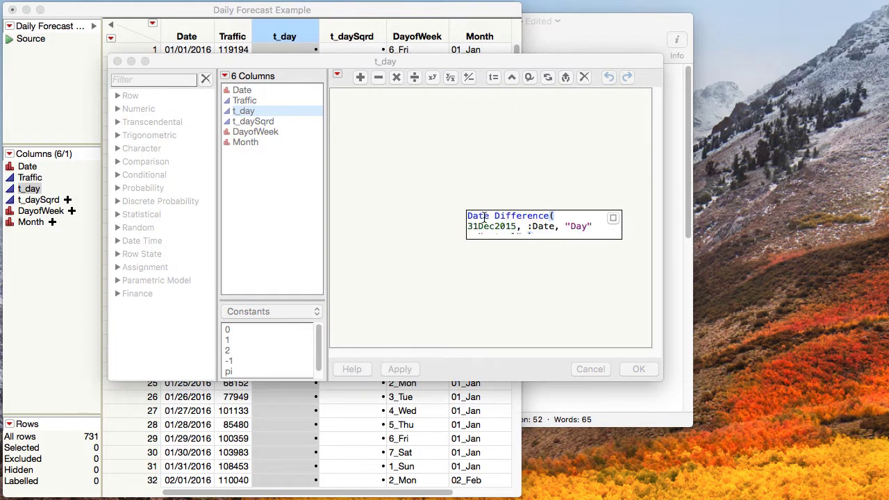
pyautogui.click(535, 254)
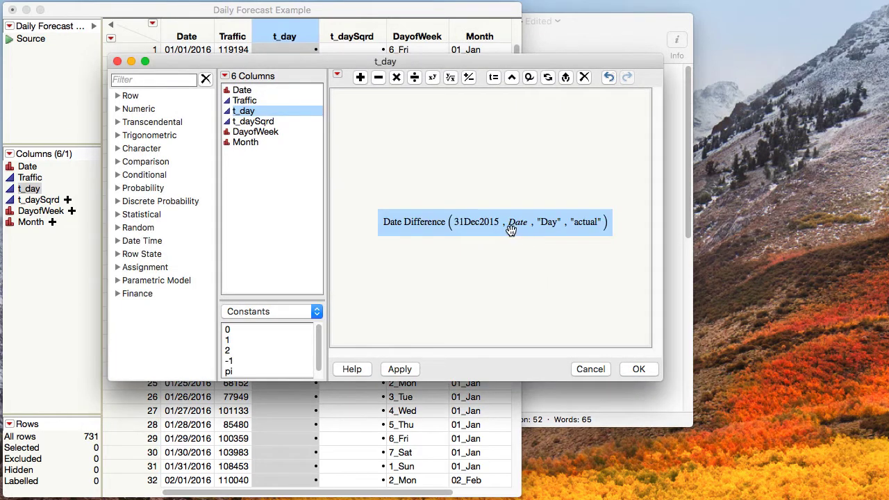
pyautogui.moveTo(516, 229)
pyautogui.click(637, 369)
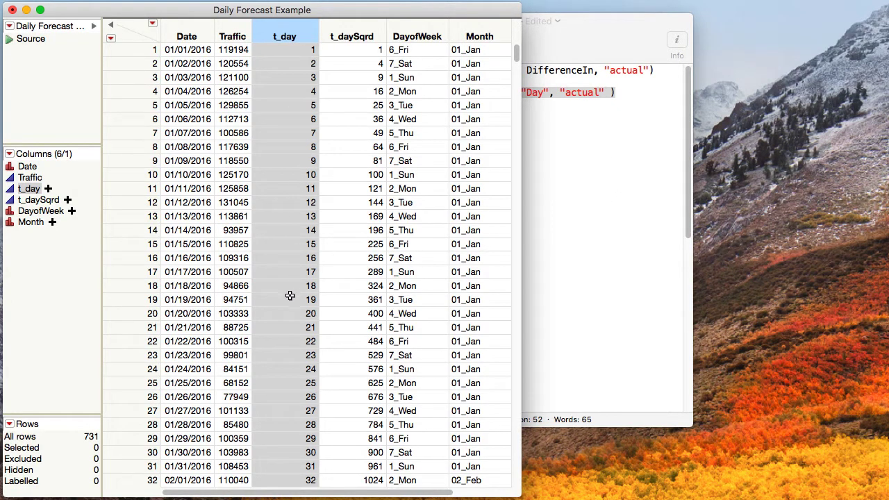
# Close the t_day formula editor and finish creating the column
pyautogui.moveTo(517, 56); pyautogui.dragTo(516, 476)
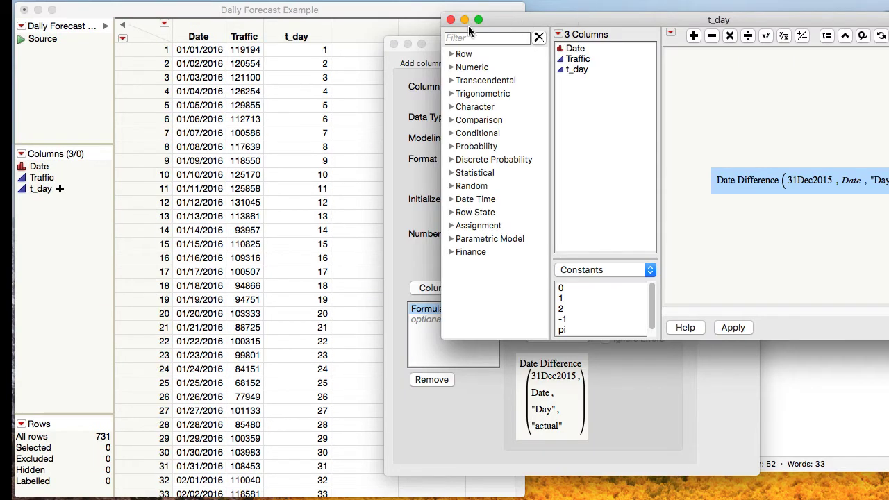
pyautogui.click(450, 21)
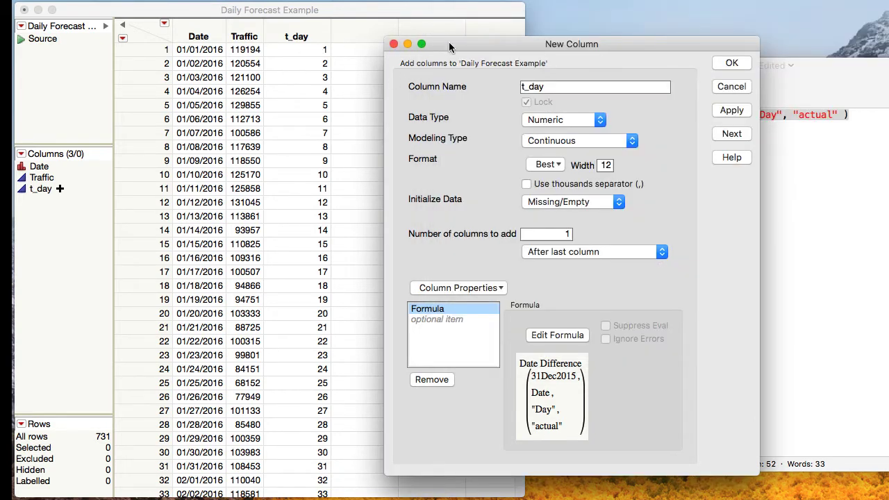
pyautogui.click(725, 63)
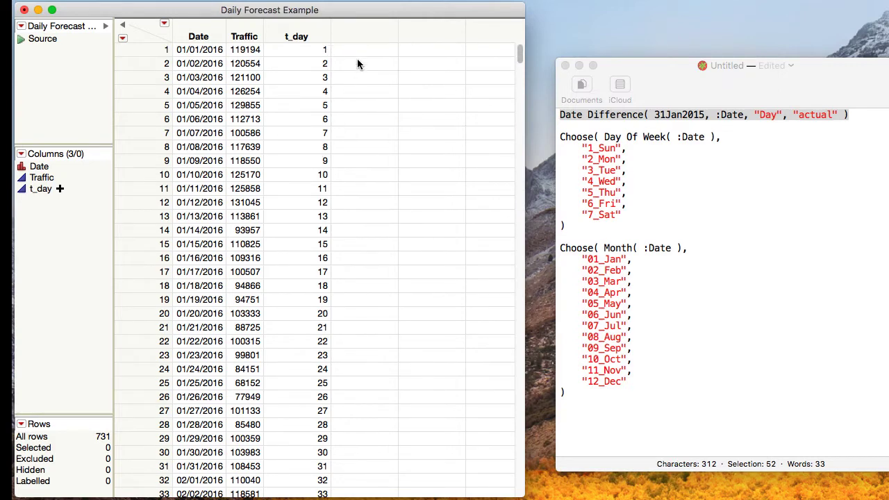
# Add a new numeric, continuous column named t_daySqrd after t_day and give it a Formula property
pyautogui.rightClick(359, 30)
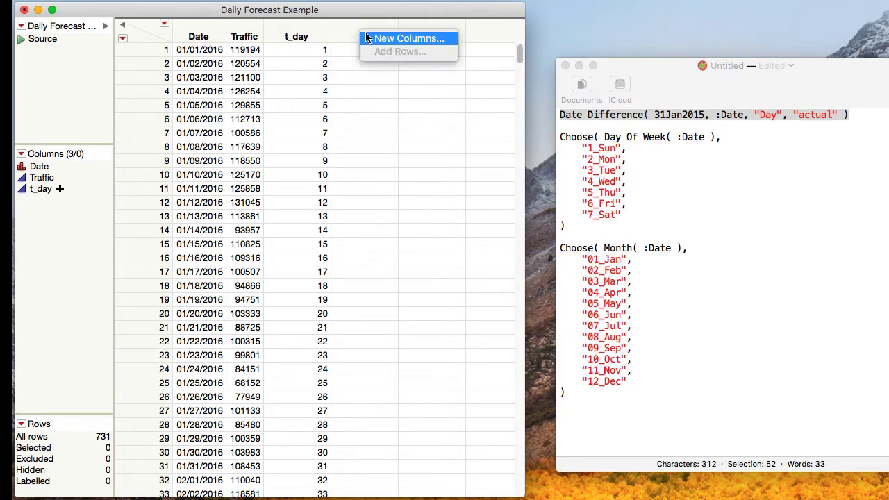
pyautogui.click(372, 38)
pyautogui.write('t_daySqrd')
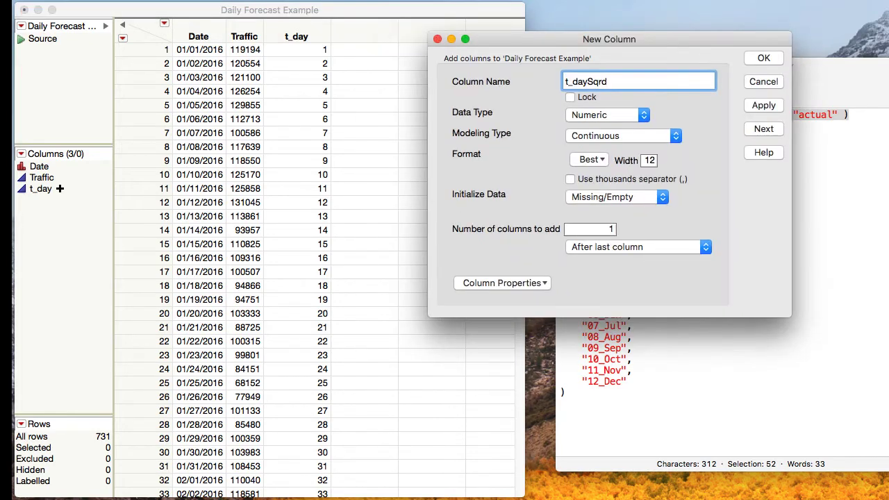
pyautogui.click(499, 284)
pyautogui.click(492, 299)
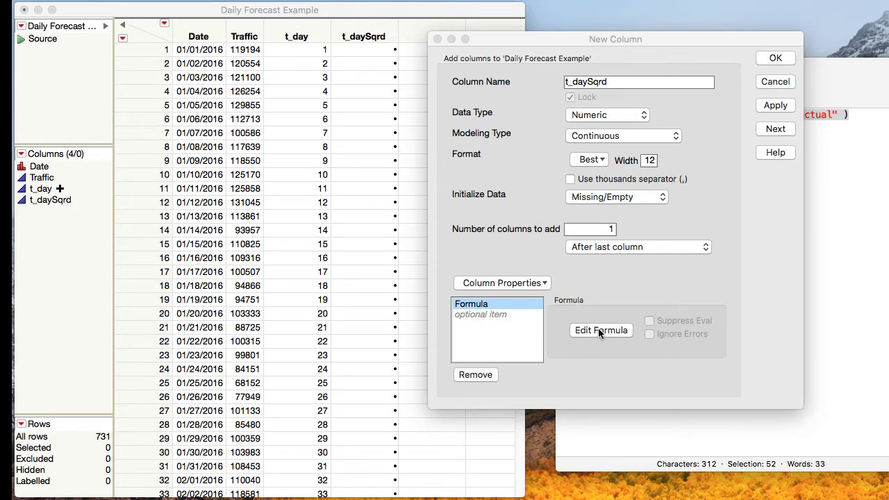
# Define the t_daySqrd formula as t_day raised to the power 2 and finish creating the column
pyautogui.click(602, 330)
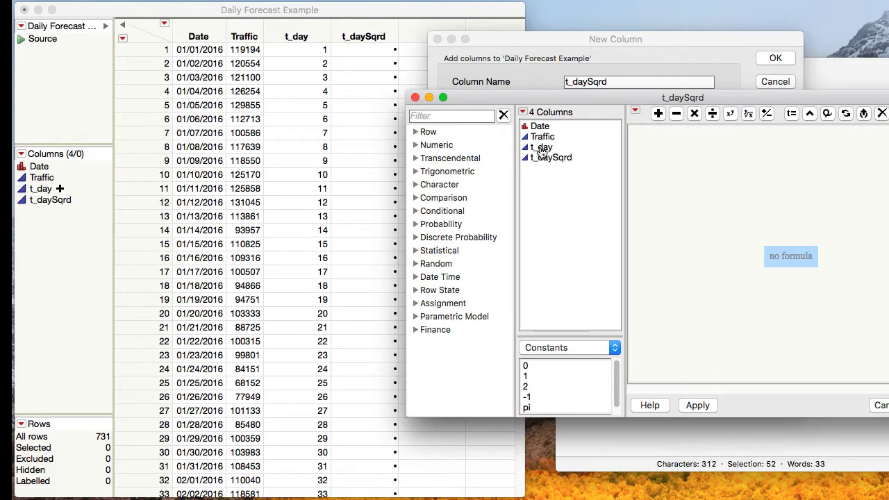
pyautogui.moveTo(542, 150); pyautogui.dragTo(792, 266)
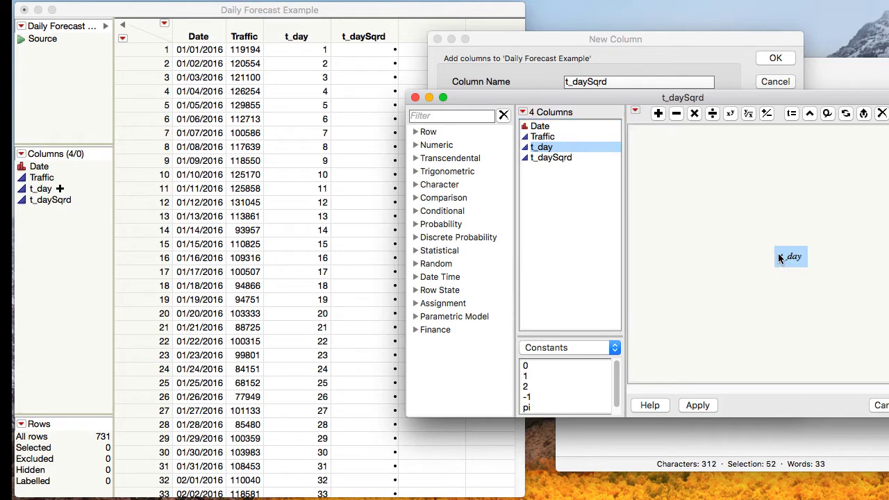
pyautogui.click(730, 115)
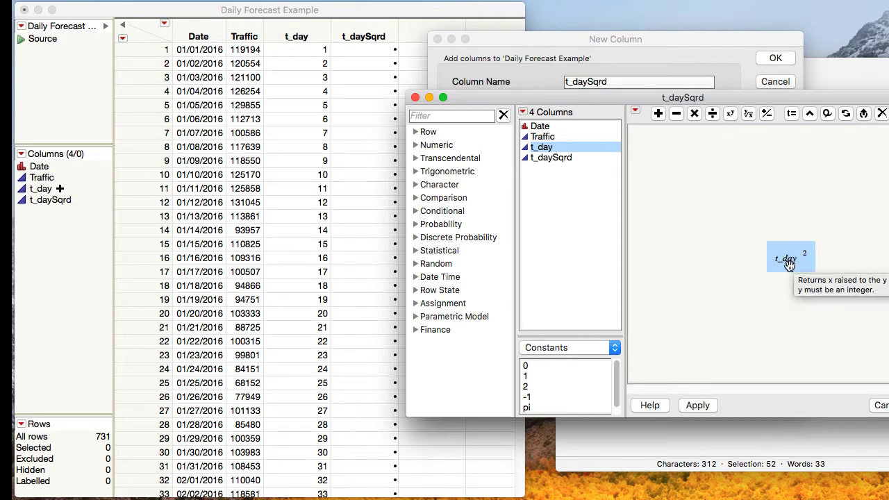
pyautogui.click(876, 398)
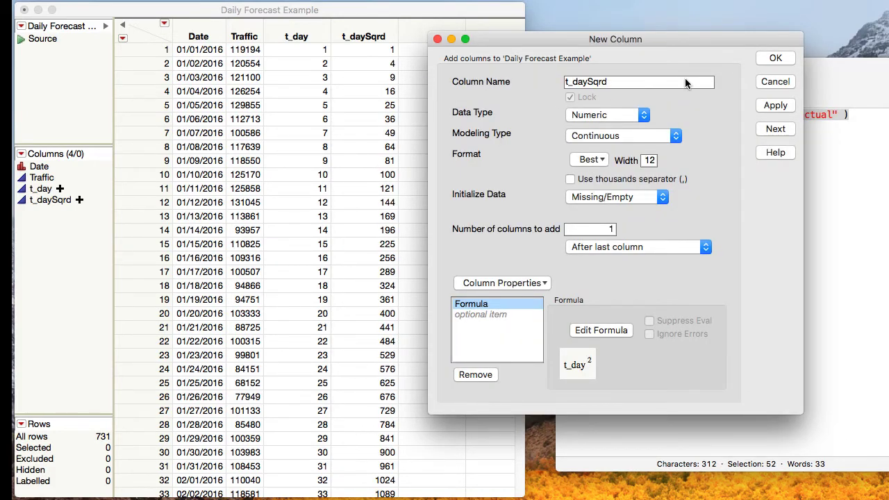
pyautogui.click(771, 59)
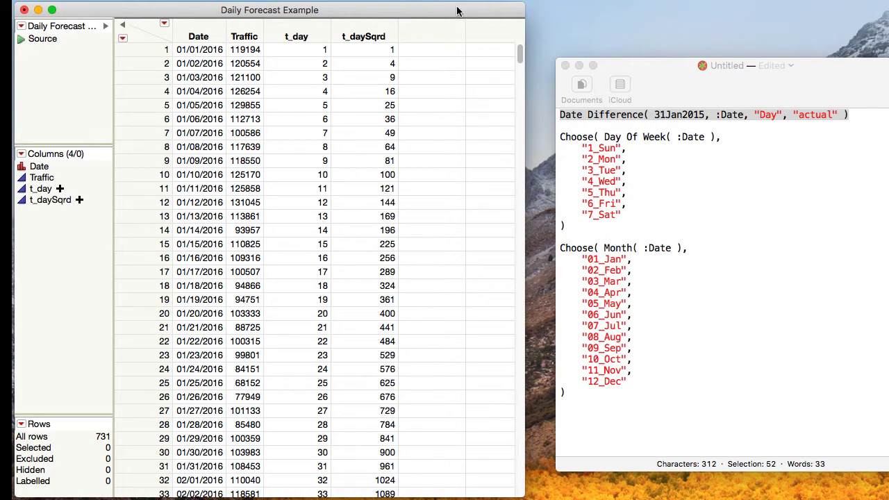
# Add a new character, nominal column named DayofWeek after the last column and give it a Formula property
pyautogui.doubleClick(417, 35)
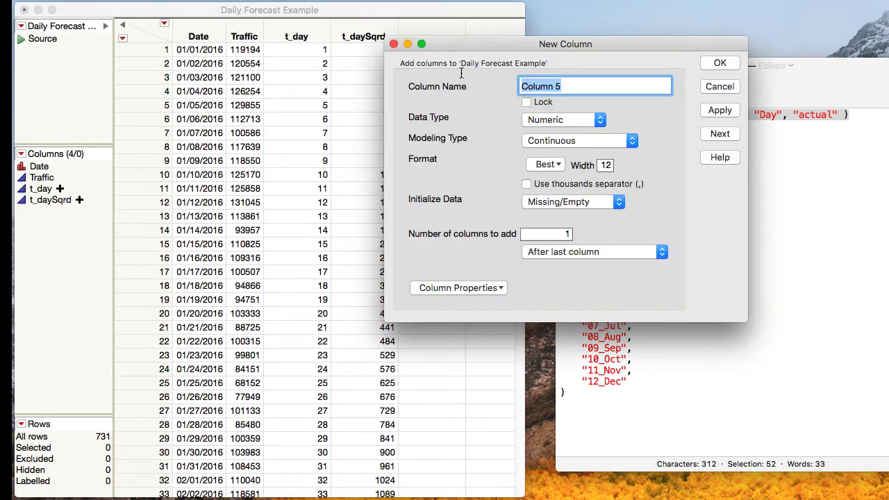
pyautogui.write('DayofWeek')
pyautogui.click(559, 120)
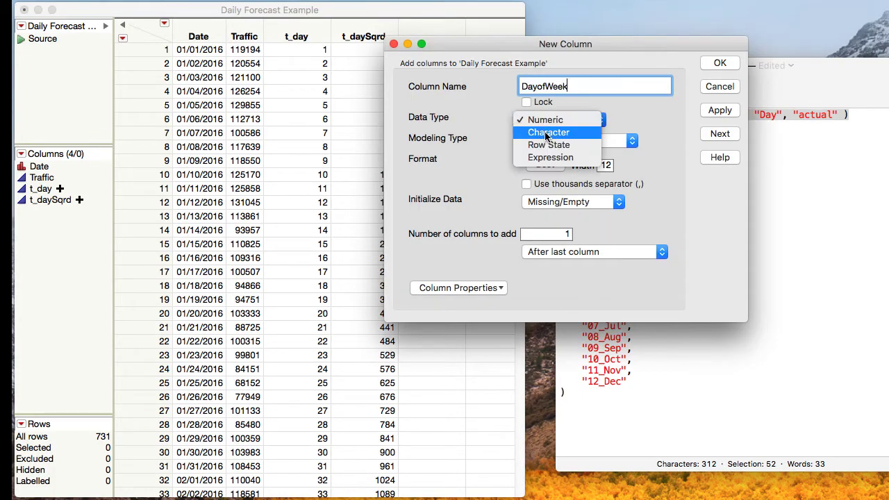
pyautogui.click(548, 132)
pyautogui.click(570, 87)
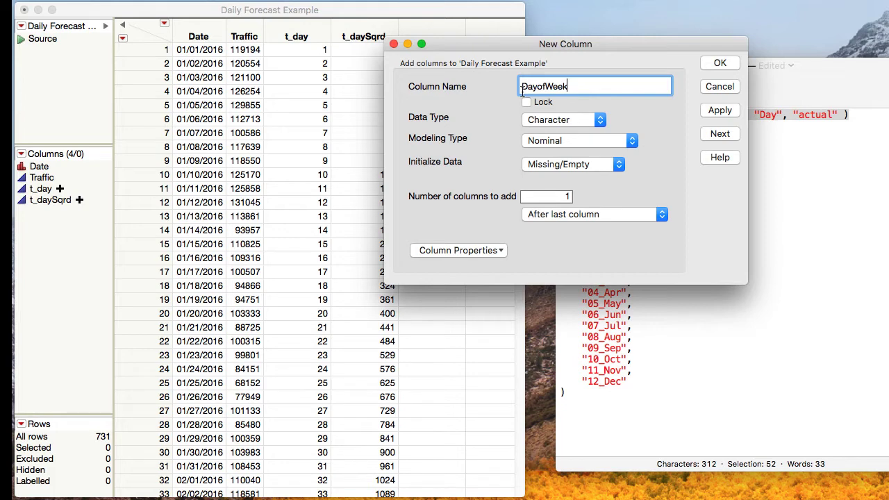
pyautogui.click(442, 250)
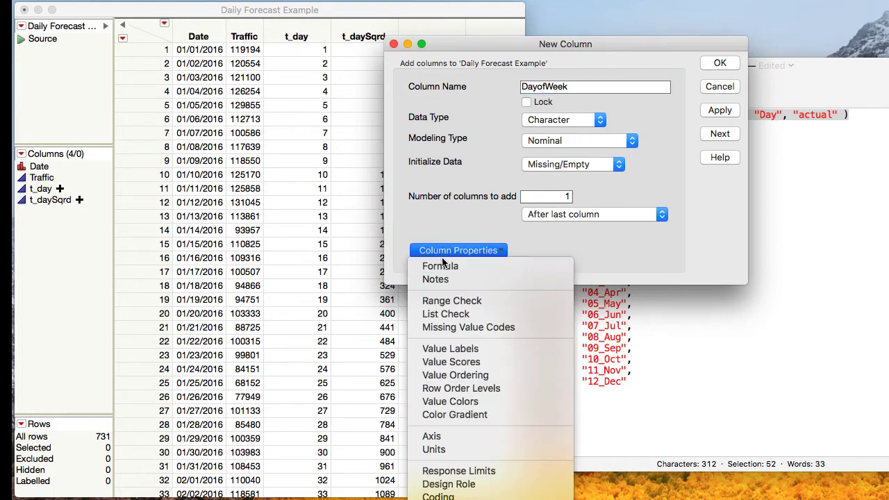
pyautogui.click(445, 264)
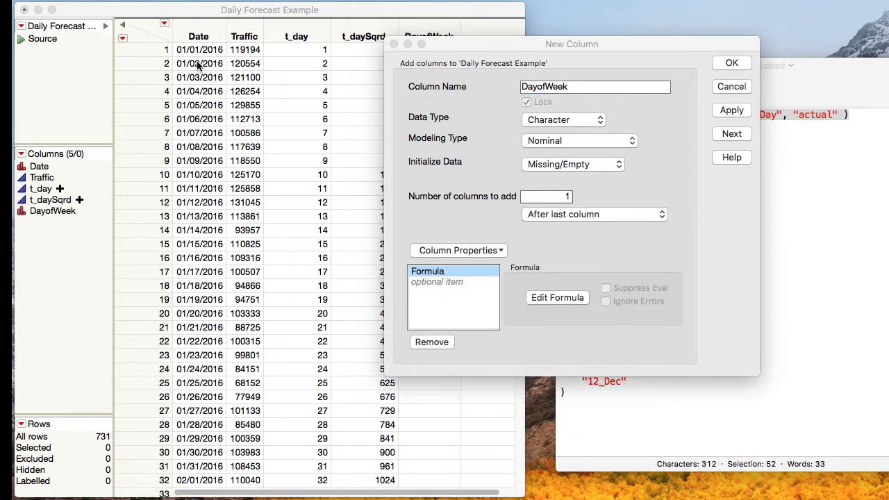
# Copy the Choose( Day Of Week( :Date ), "1_Sun" … "7_Sat" ) expression from the text note into the DayofWeek formula and finish creating the column
pyautogui.click(551, 296)
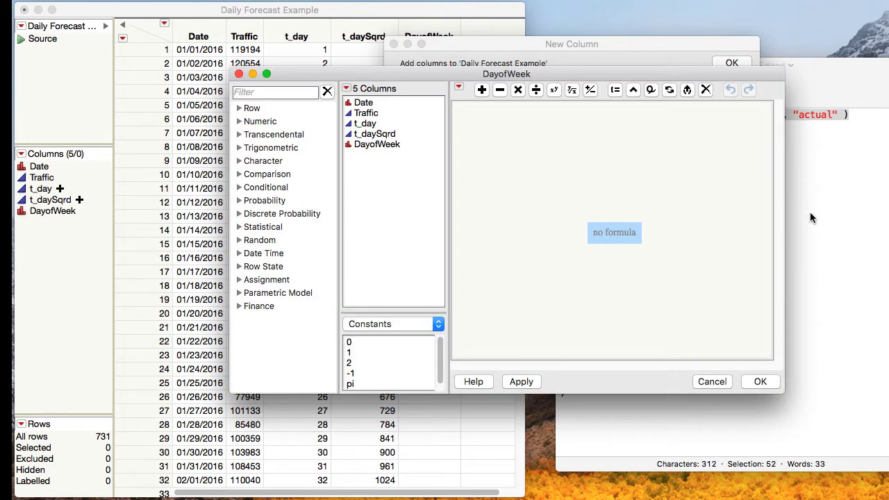
pyautogui.moveTo(838, 66); pyautogui.dragTo(781, 38)
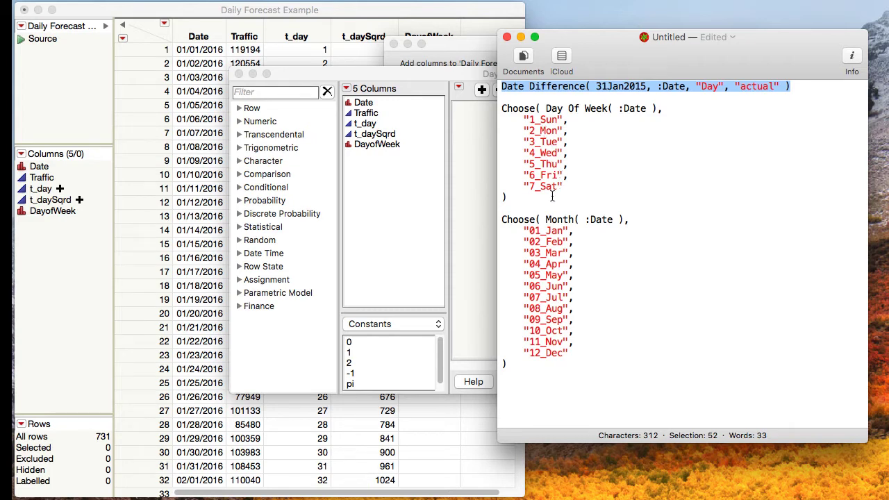
pyautogui.moveTo(553, 197); pyautogui.dragTo(494, 108)
pyautogui.press('super+c')
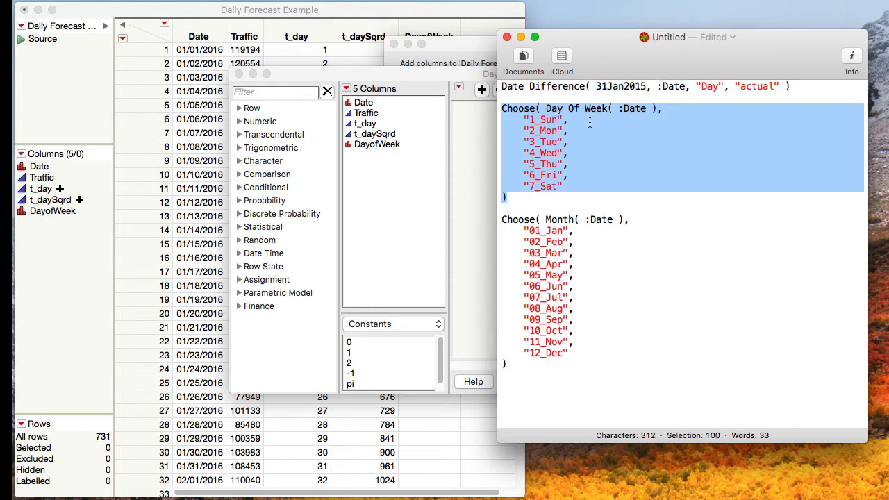
pyautogui.click(481, 185)
pyautogui.press('super+v')
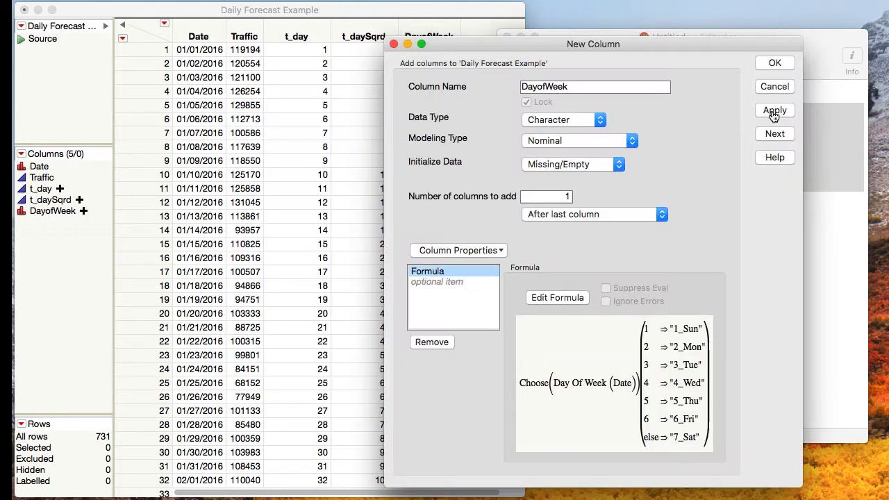
pyautogui.click(775, 113)
pyautogui.click(781, 64)
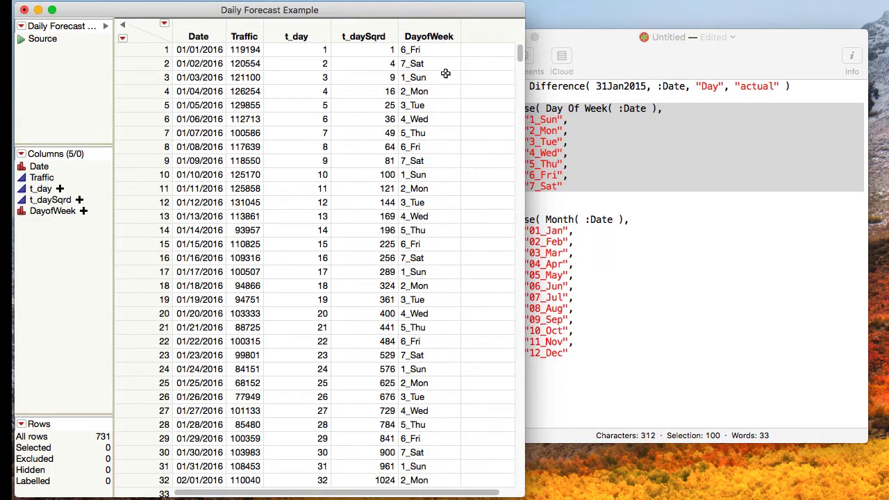
# Add a new character, nominal column named Month after the last column and give it a Formula property
pyautogui.rightClick(482, 32)
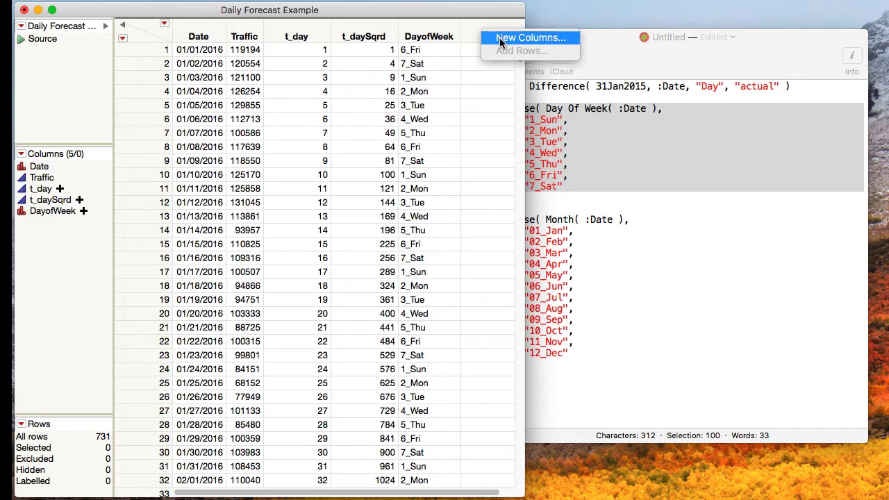
pyautogui.click(500, 37)
pyautogui.write('Month')
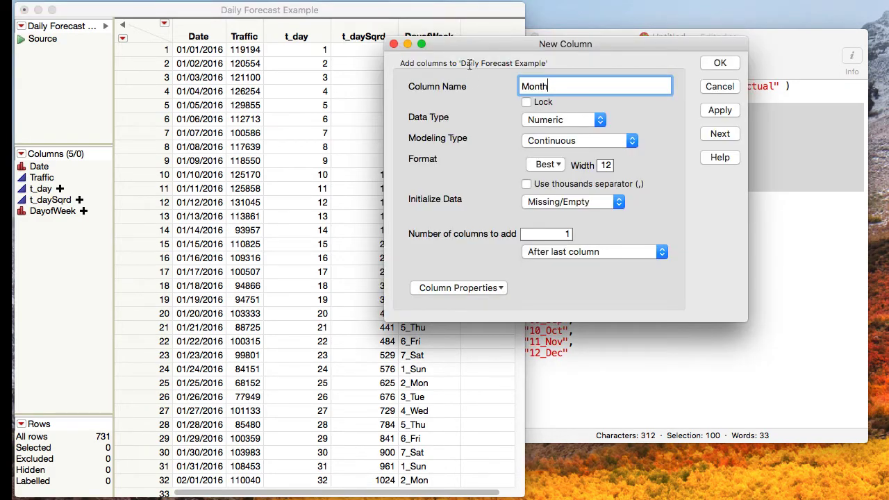
pyautogui.click(566, 121)
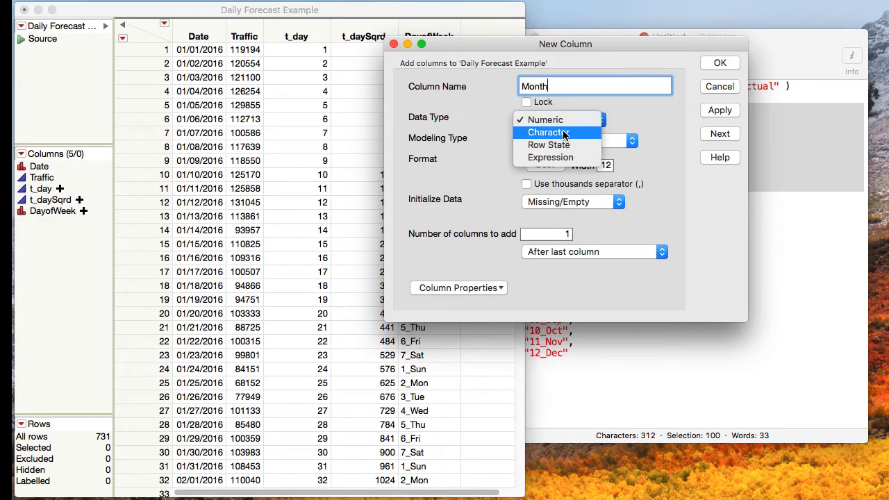
pyautogui.click(564, 133)
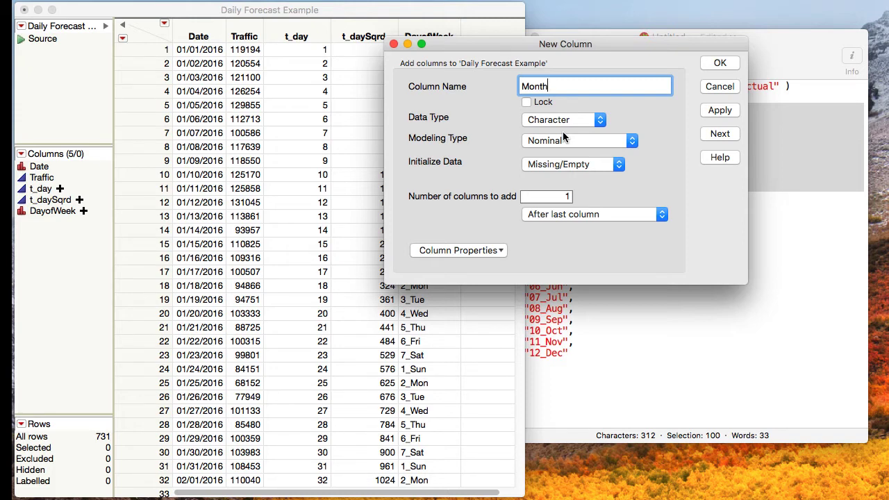
pyautogui.click(459, 250)
pyautogui.click(451, 265)
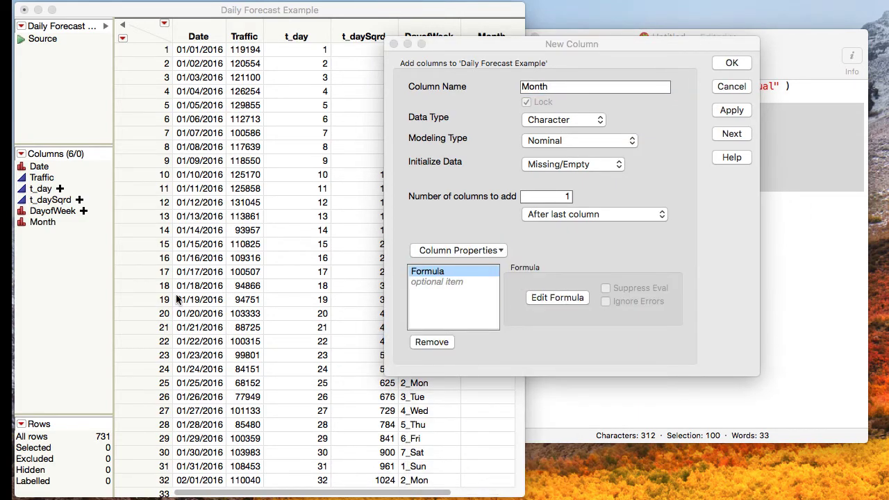
# Copy the Choose( Month( :Date ), "01_Jan" … "12_Dec" ) expression from the text note into the Month formula and finish creating the column
pyautogui.moveTo(313, 499); pyautogui.dragTo(636, 94)
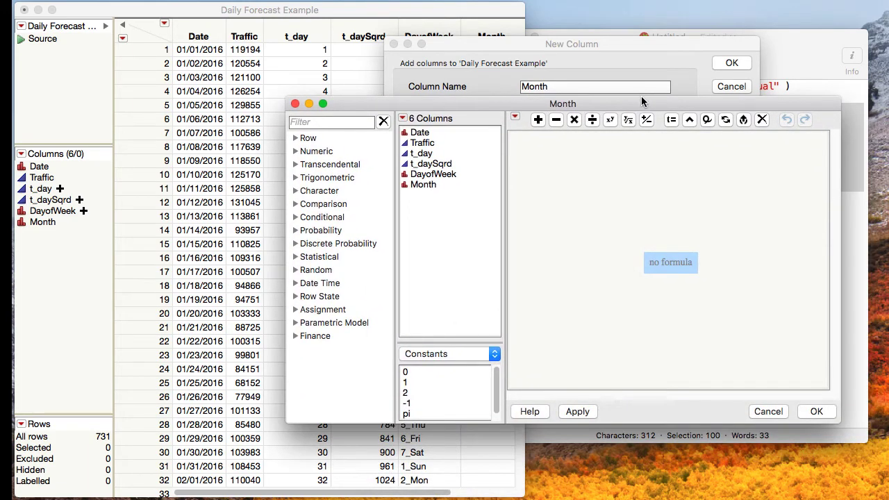
pyautogui.click(811, 51)
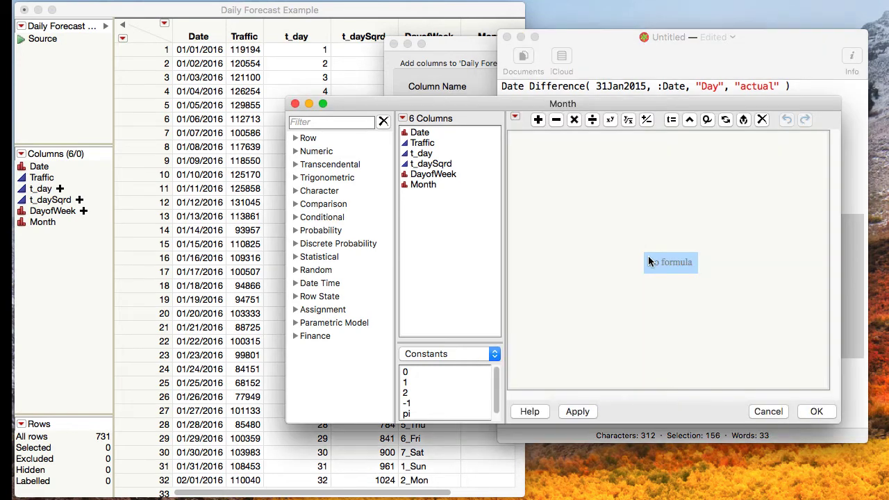
pyautogui.doubleClick(651, 262)
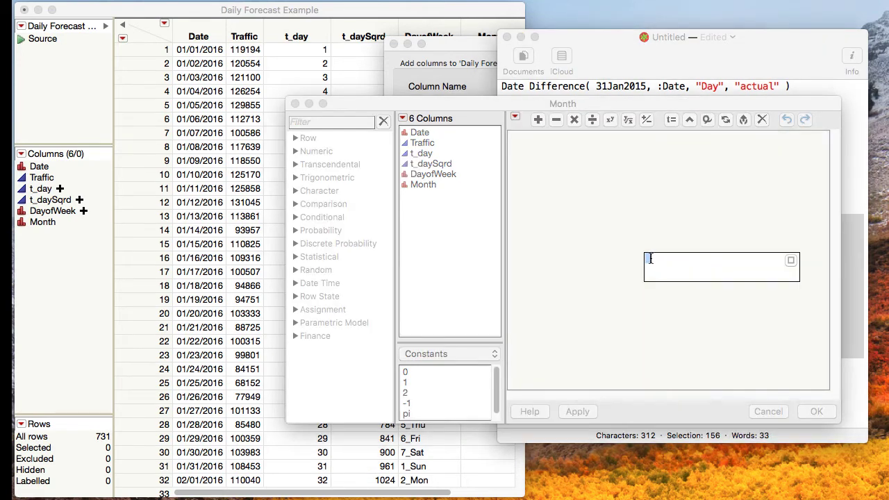
pyautogui.press('super+v')
pyautogui.click(660, 169)
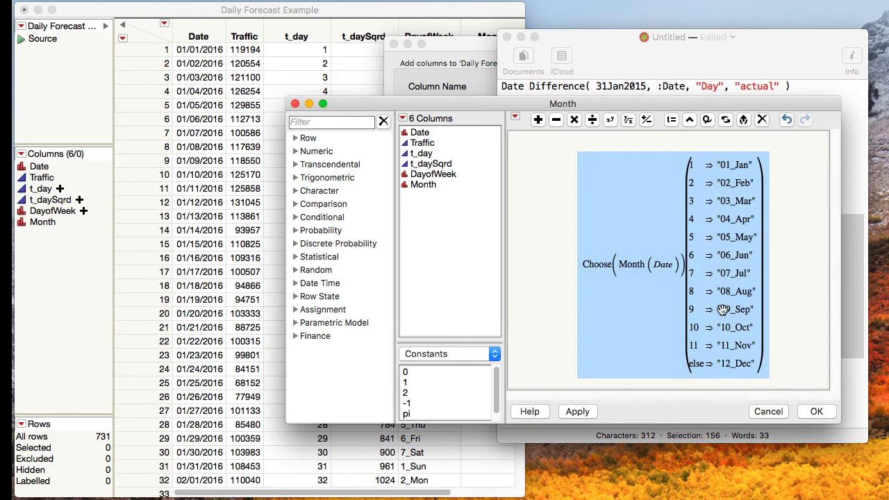
pyautogui.click(814, 413)
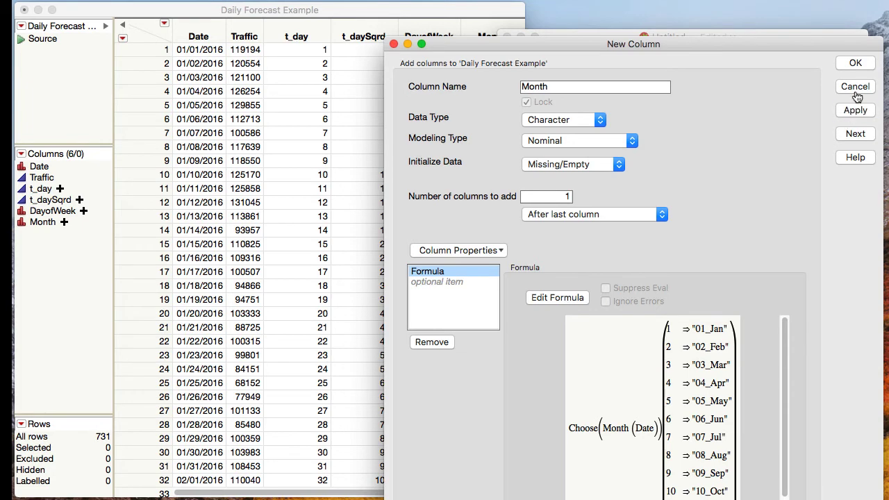
pyautogui.click(867, 69)
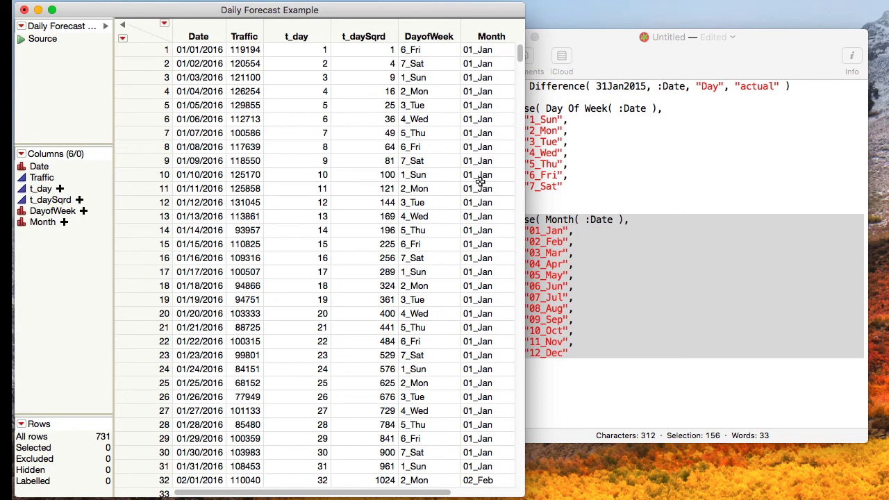
pyautogui.scroll(-1, 478, 182)
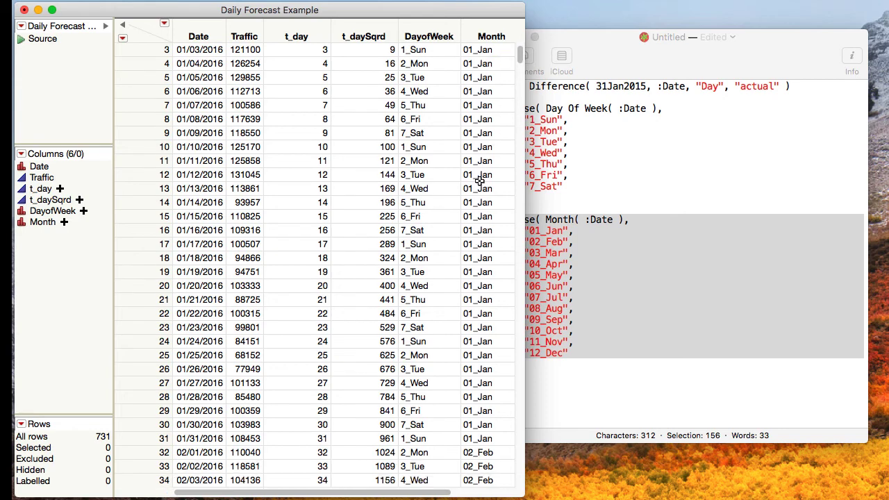